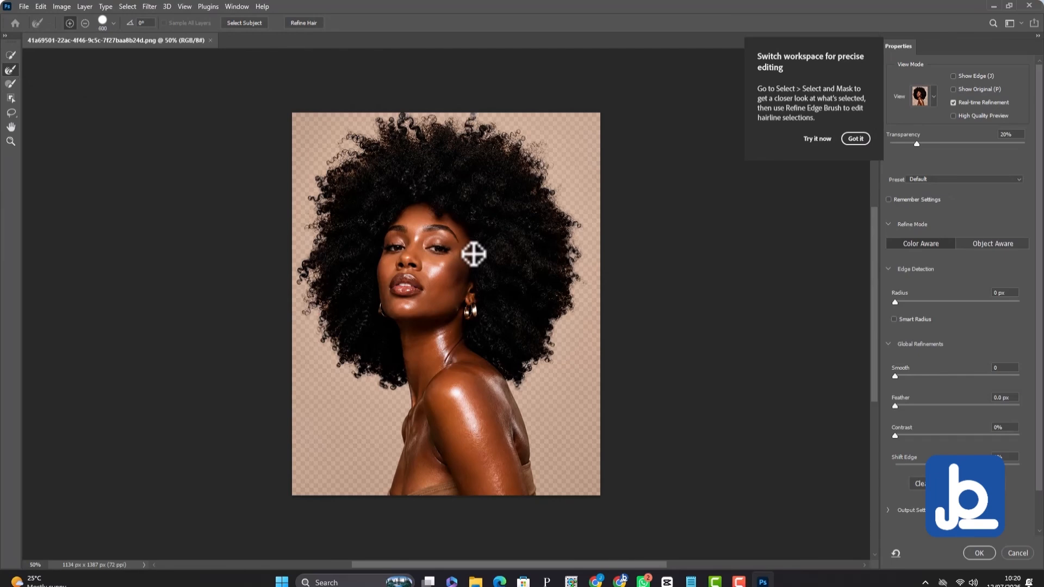
# Brush along the curls on the right side of the hair with a 90 px Refine Edge Brush.
pyautogui.press('[')
pyautogui.press('[')
pyautogui.press('[')
pyautogui.press('[')
pyautogui.press('[')
pyautogui.press('[')
pyautogui.press('[')
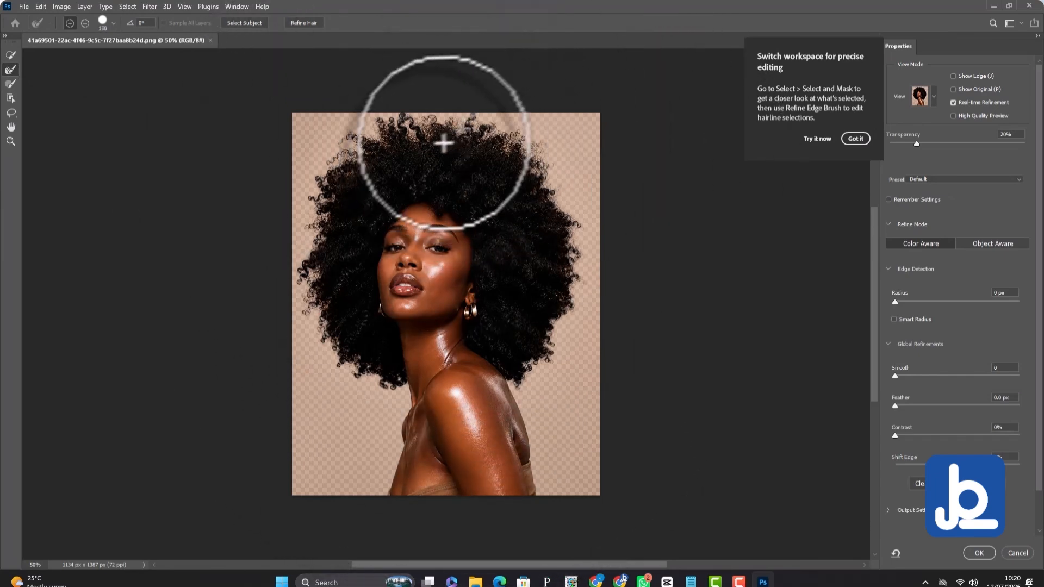
pyautogui.press('[')
pyautogui.press('[')
pyautogui.press('[')
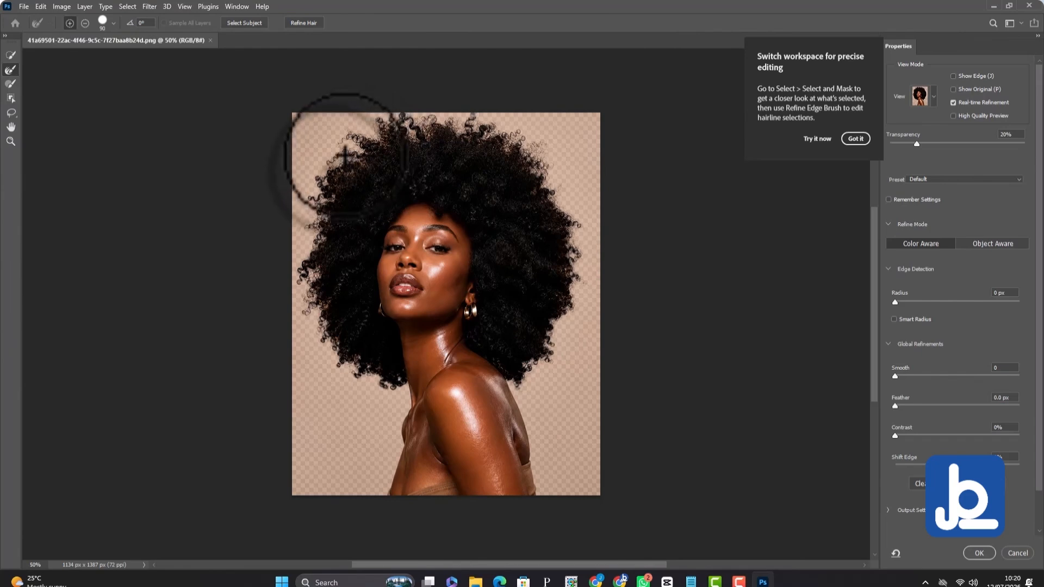
pyautogui.press(']')
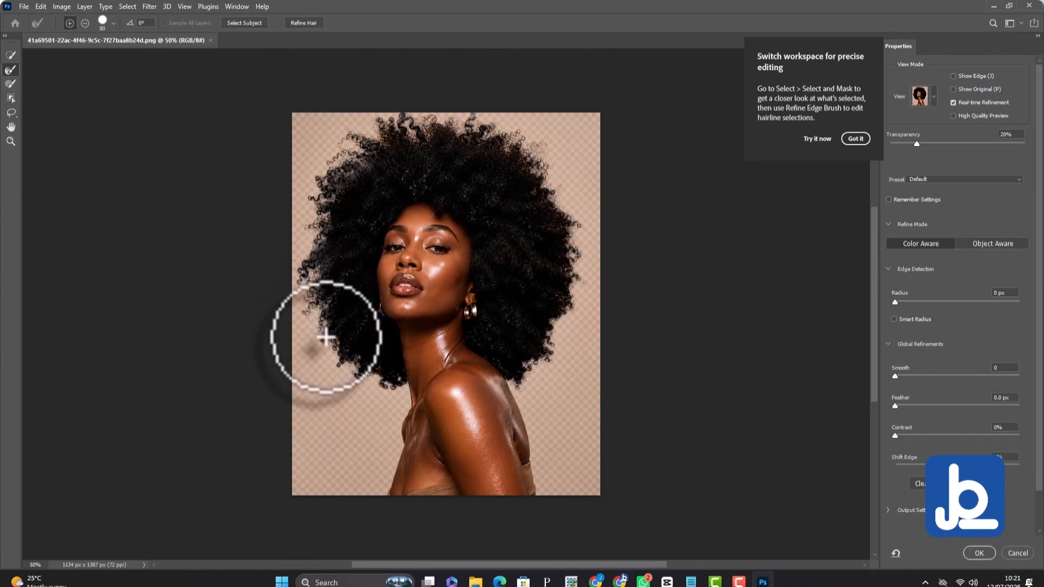
pyautogui.press(']')
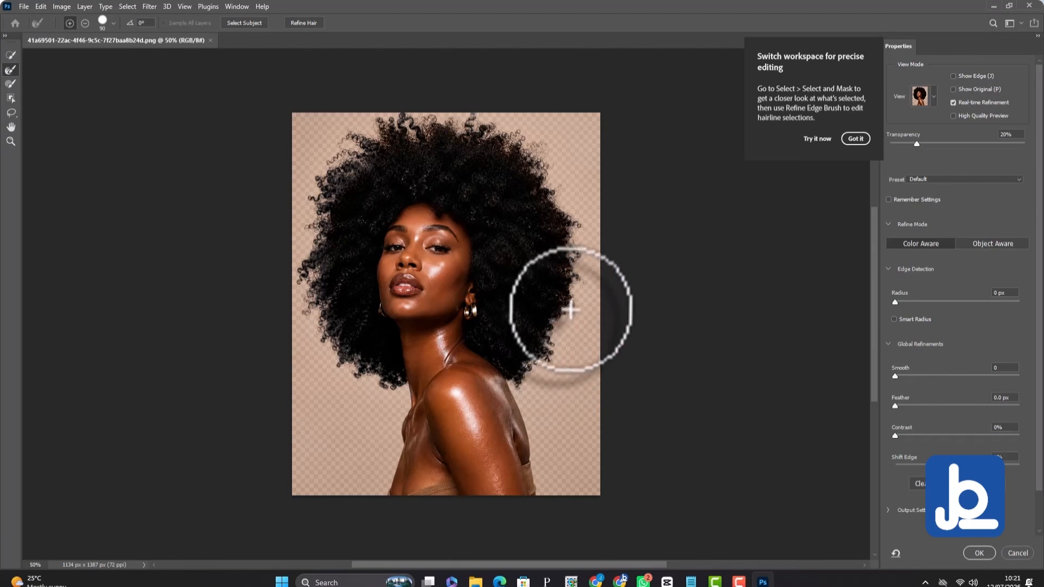
pyautogui.moveTo(563, 297); pyautogui.dragTo(570, 288)
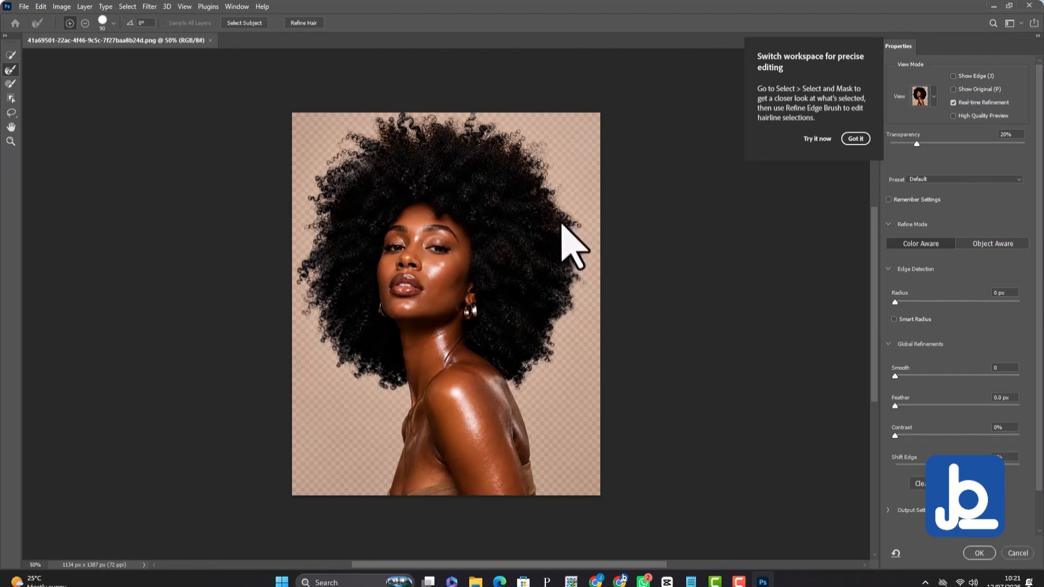
# Refine the curls along the upper-left edge of the hair with the Refine Edge Brush at 60 px.
pyautogui.press(']')
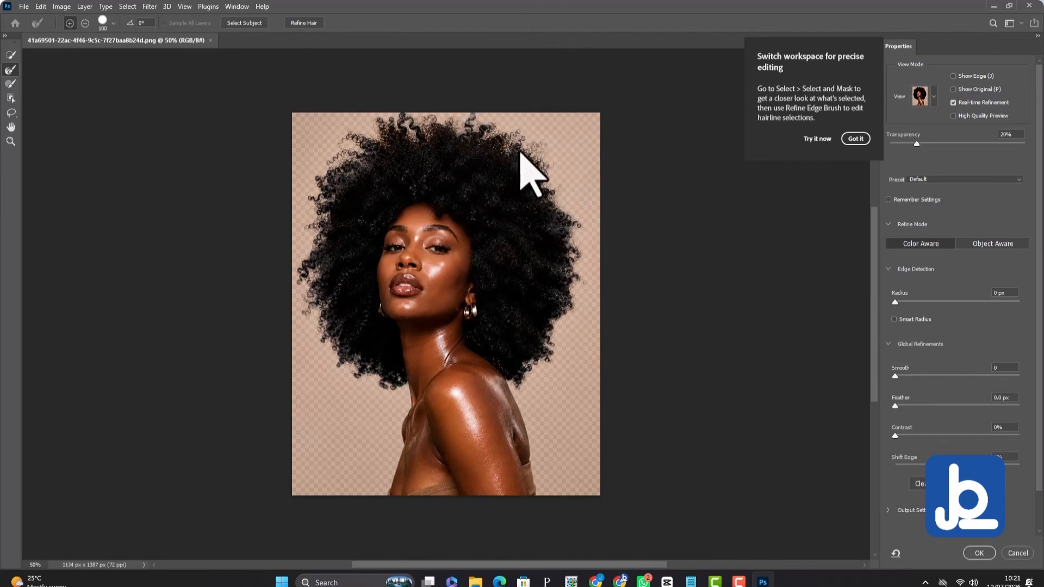
pyautogui.press(']')
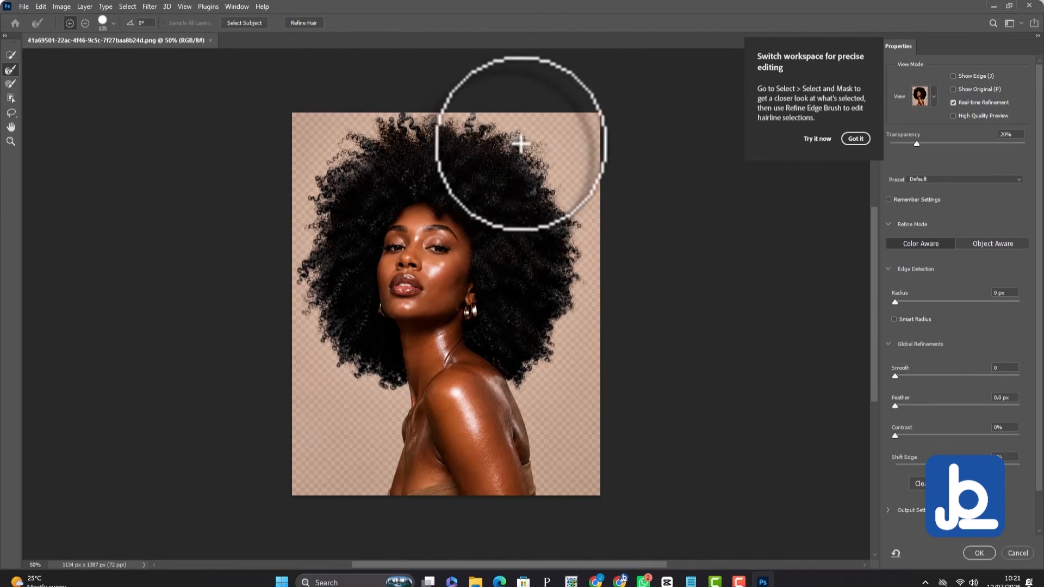
pyautogui.press('[')
pyautogui.press('[')
pyautogui.press('[')
pyautogui.press('[')
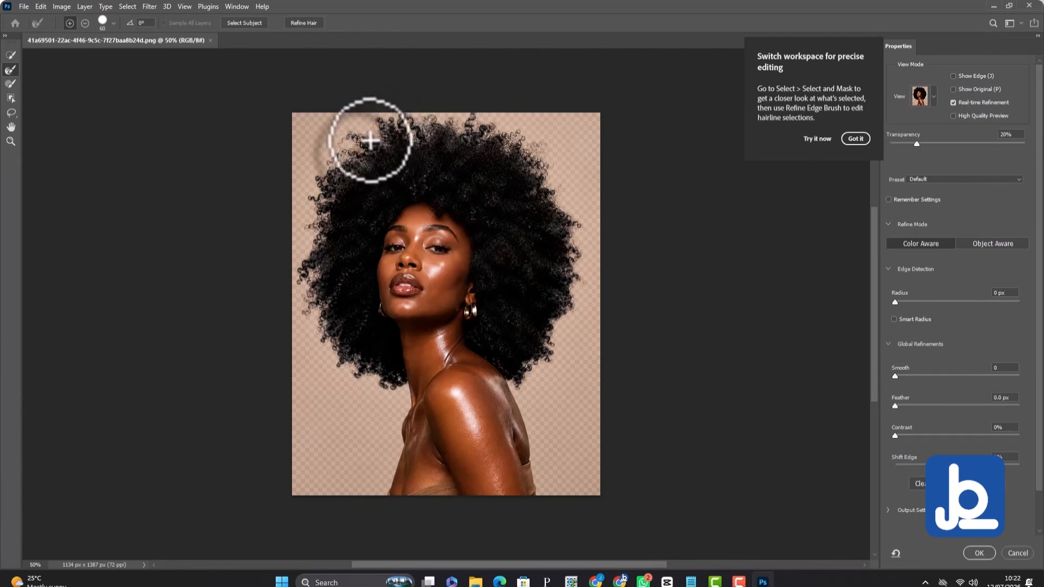
pyautogui.moveTo(370, 140)
pyautogui.mouseDown()
pyautogui.moveTo(350, 137)
pyautogui.moveTo(356, 154)
pyautogui.moveTo(353, 144)
pyautogui.moveTo(326, 175)
pyautogui.moveTo(302, 235)
pyautogui.mouseUp()
pyautogui.press(']')
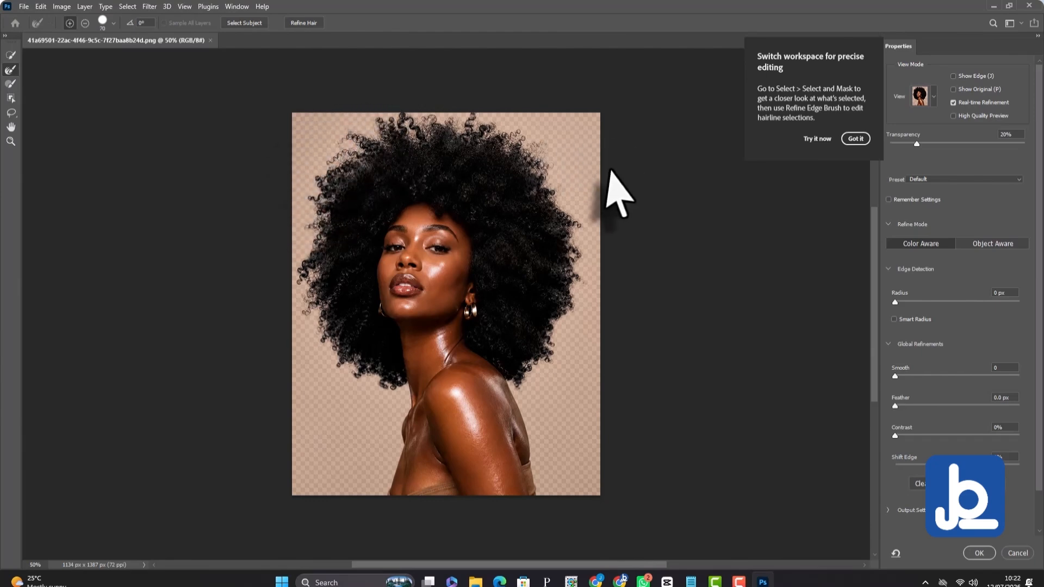
# Enable Decontaminate Colors in the output settings and apply the refined selection.
pyautogui.click(888, 511)
pyautogui.click(894, 526)
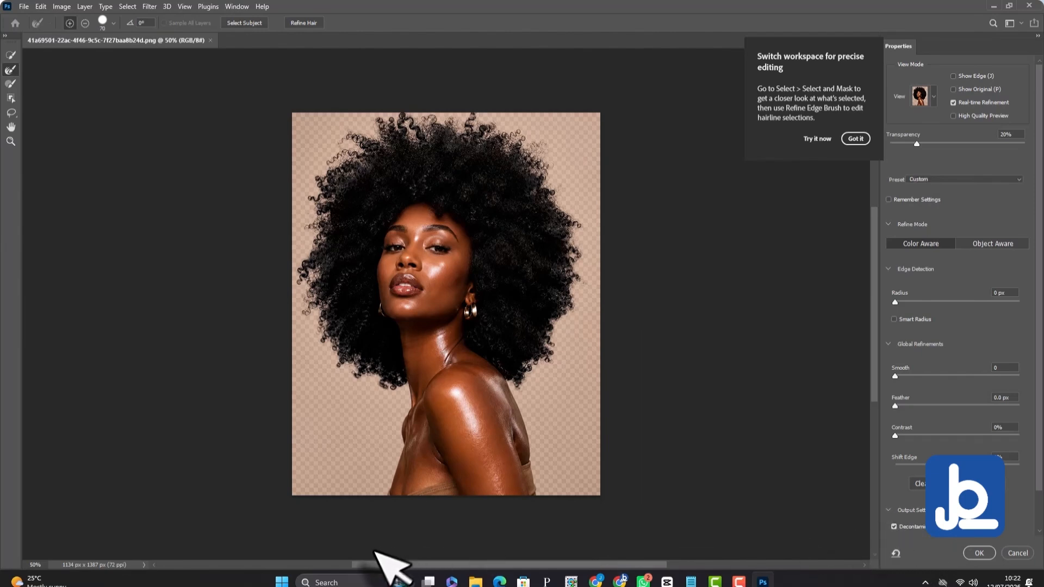
pyautogui.click(980, 553)
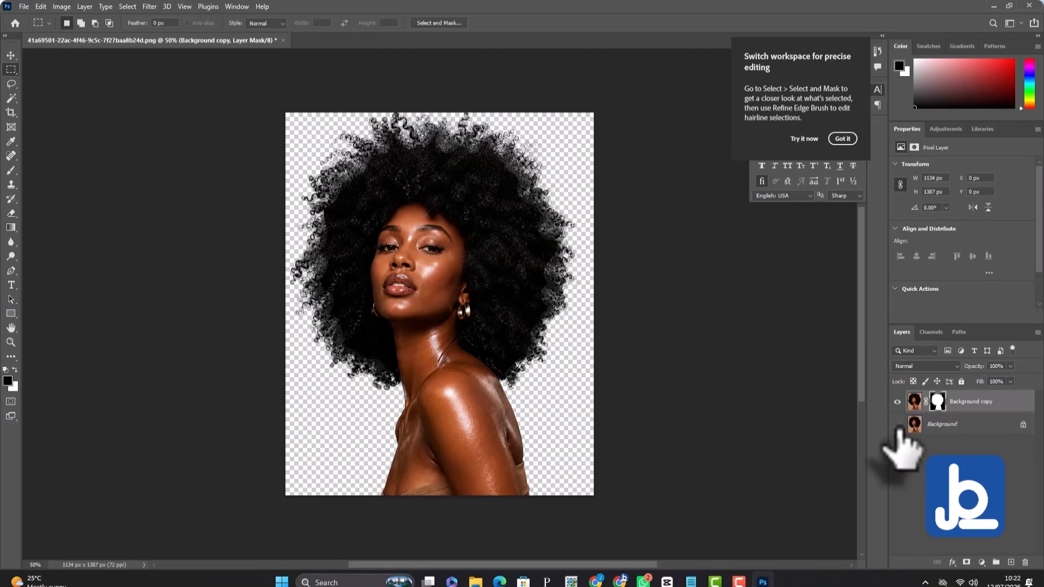
# Add a new layer above Background and a teal Solid Color fill (#0fa8a3) beneath the cutout.
pyautogui.click(945, 427)
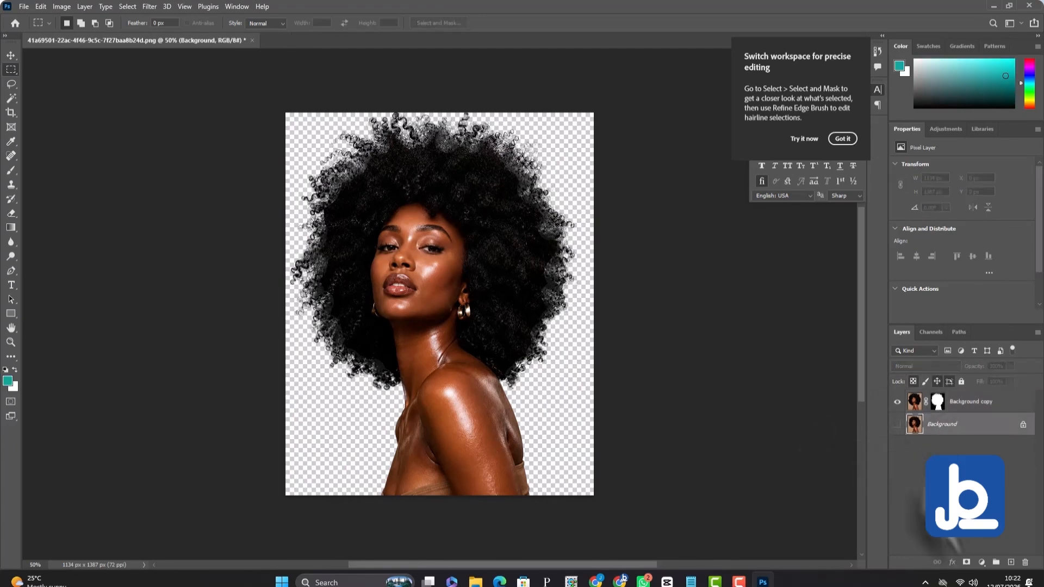
pyautogui.click(1010, 563)
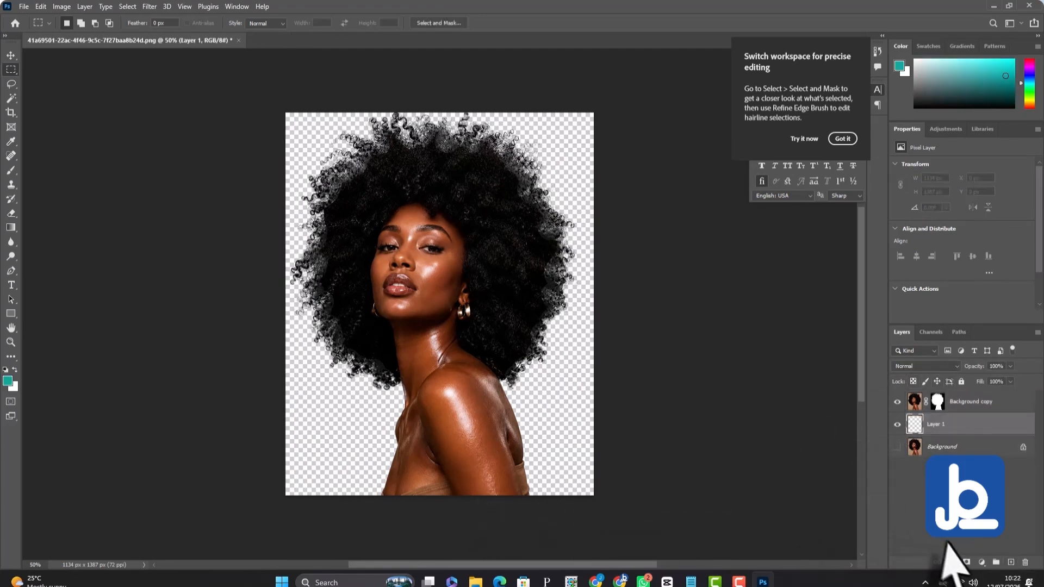
pyautogui.click(980, 562)
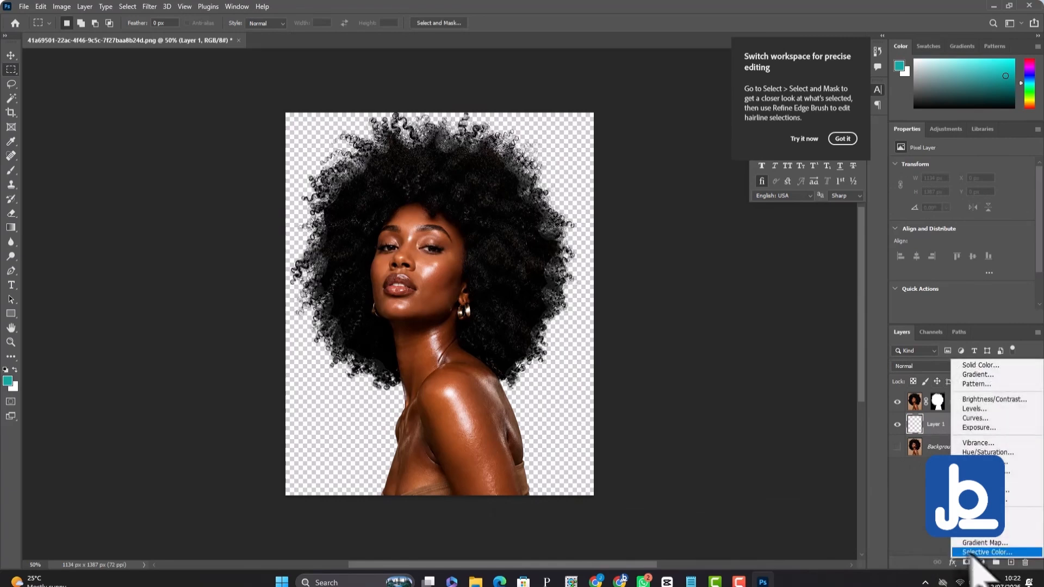
pyautogui.click(967, 365)
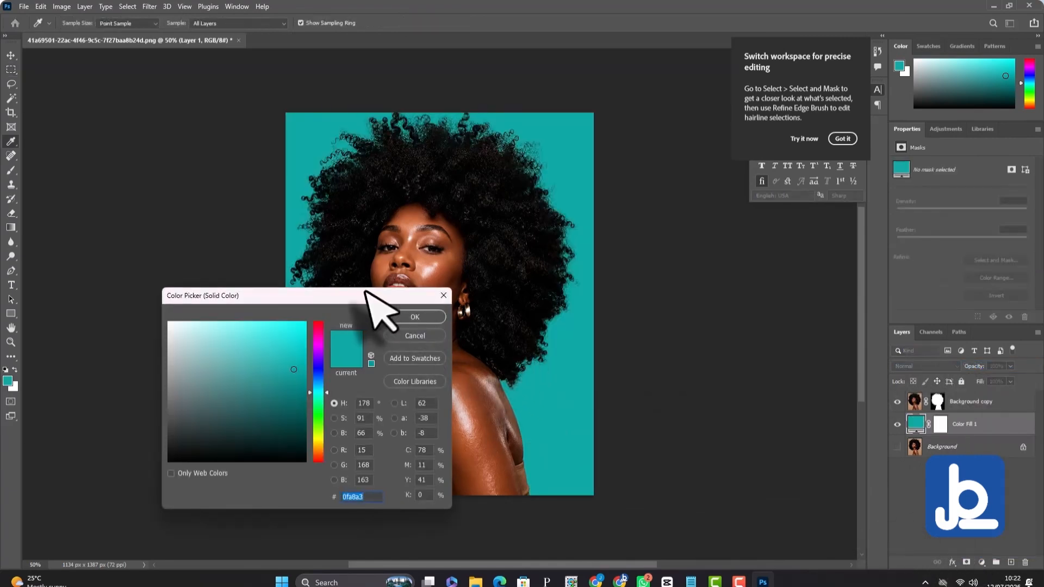
pyautogui.moveTo(363, 296); pyautogui.dragTo(281, 322)
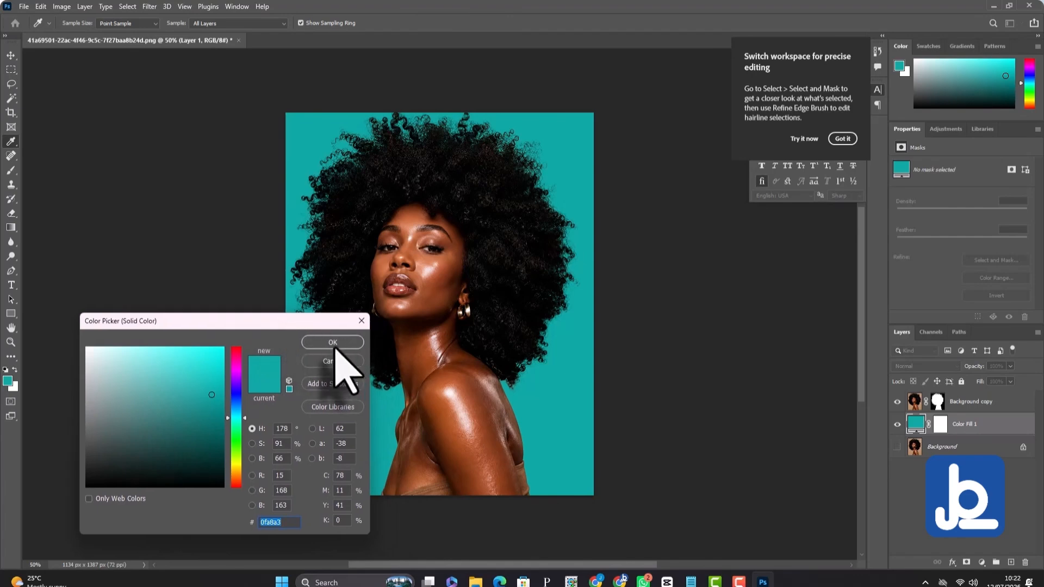
pyautogui.click(333, 342)
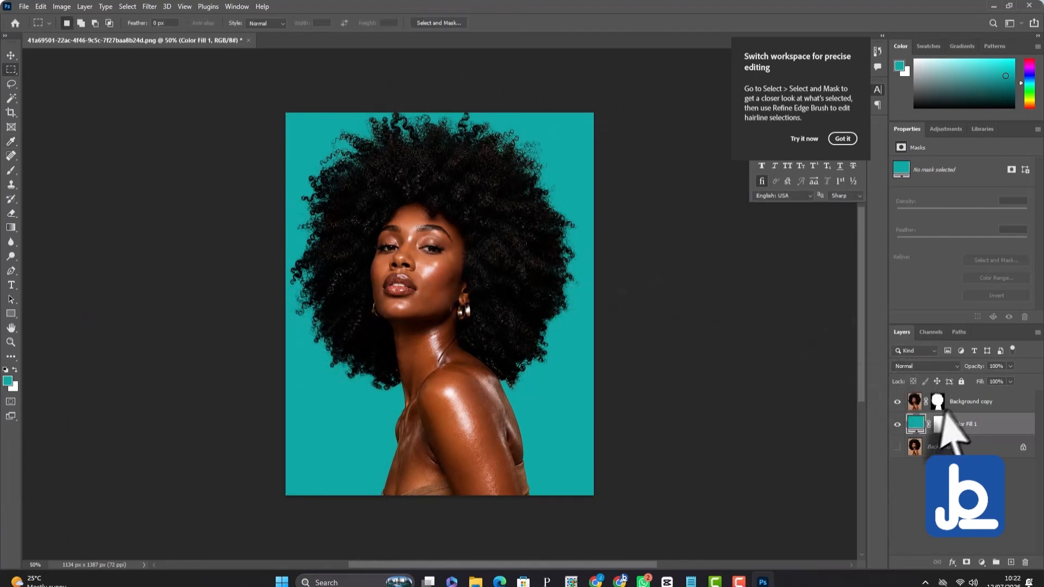
# Try several hues for the color fill layer and set it to brownish orange (#ae6516).
pyautogui.doubleClick(917, 424)
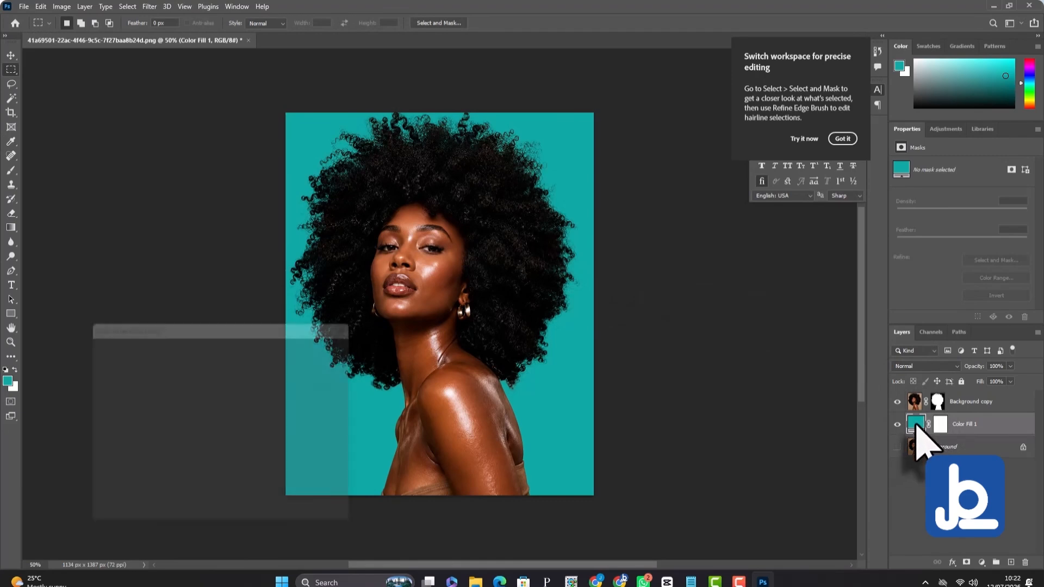
pyautogui.click(395, 418)
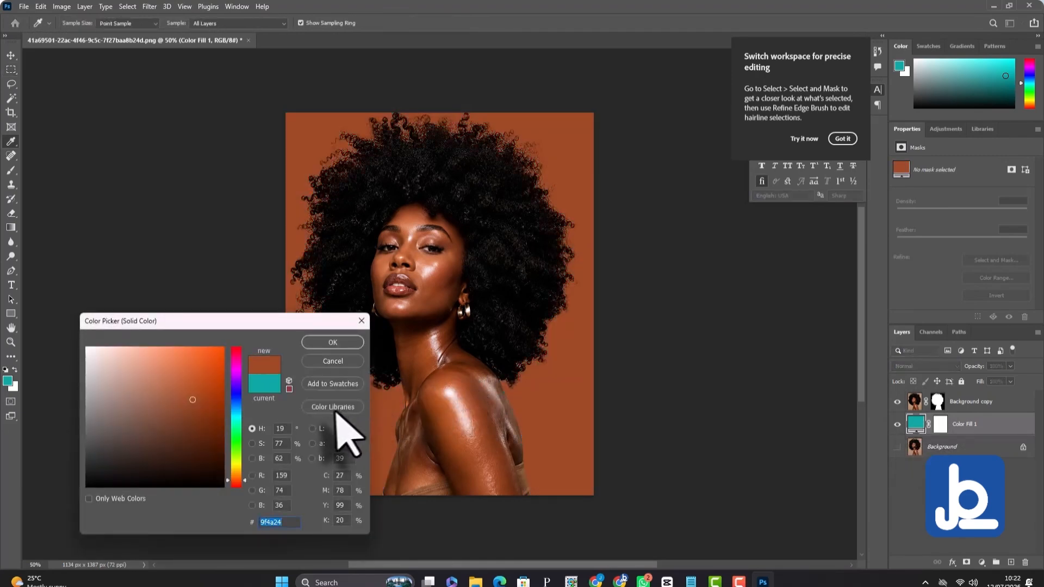
pyautogui.click(236, 399)
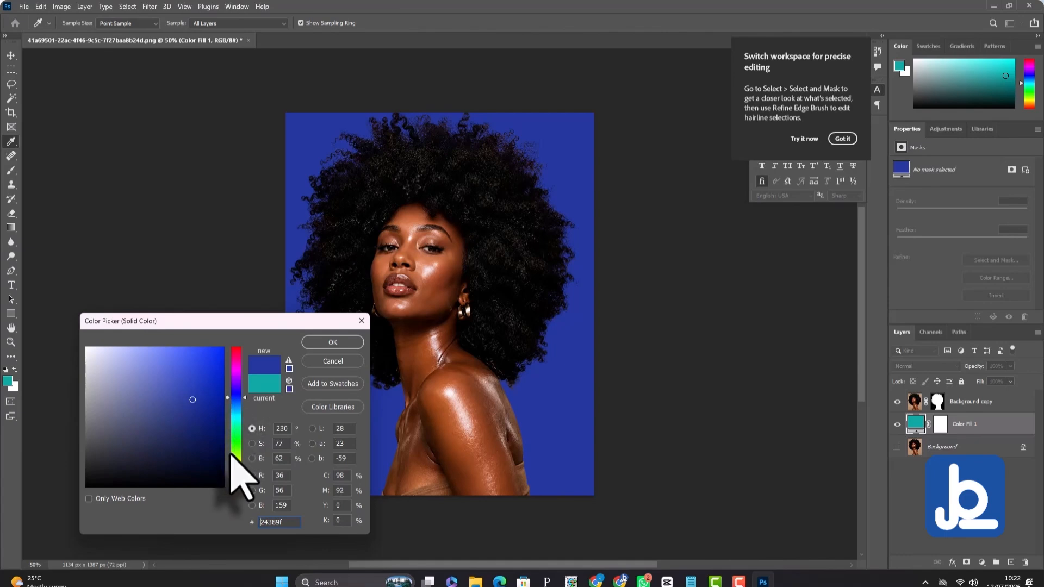
pyautogui.click(236, 451)
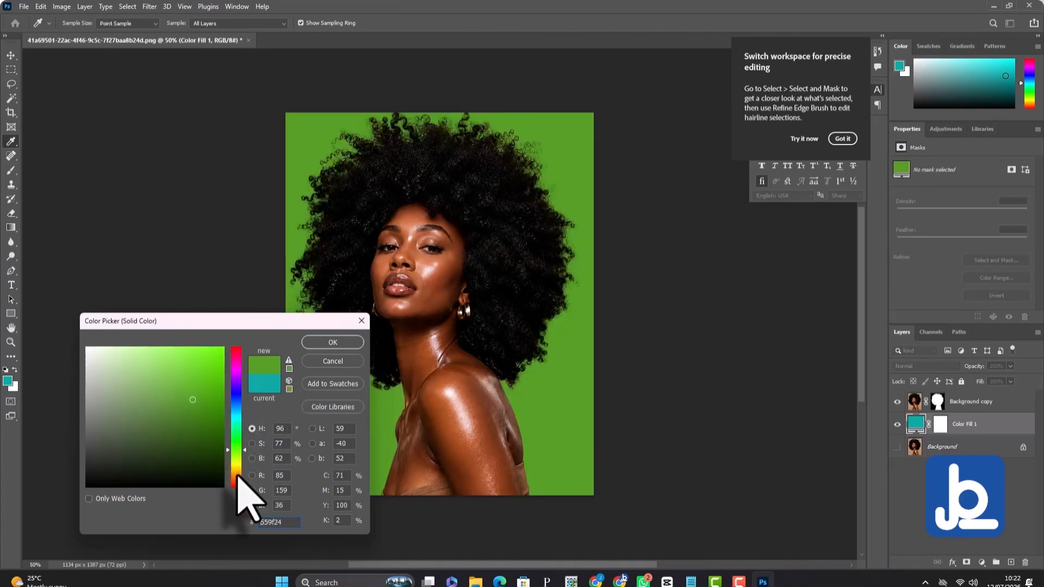
pyautogui.click(237, 476)
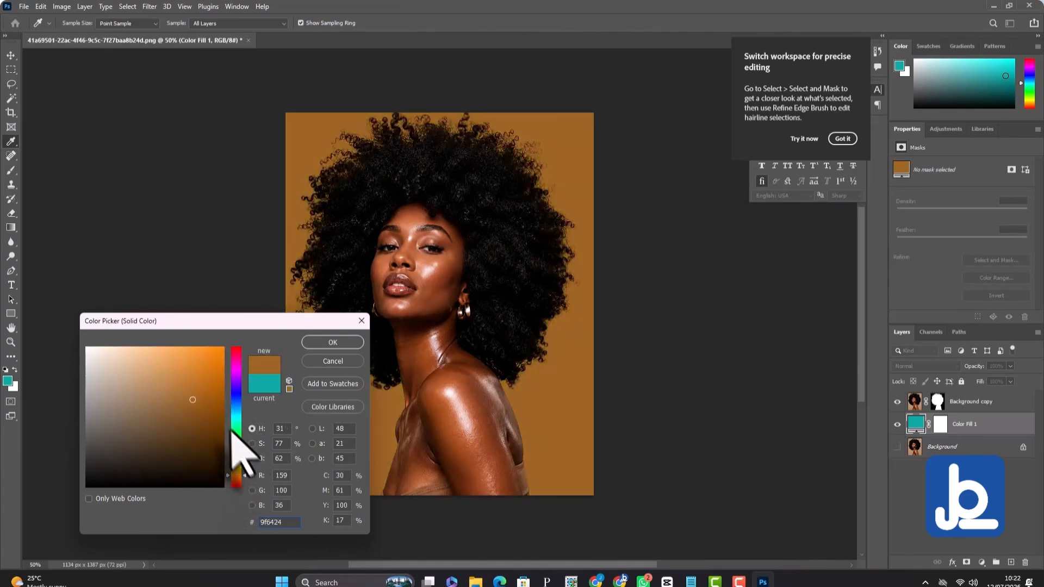
pyautogui.click(206, 392)
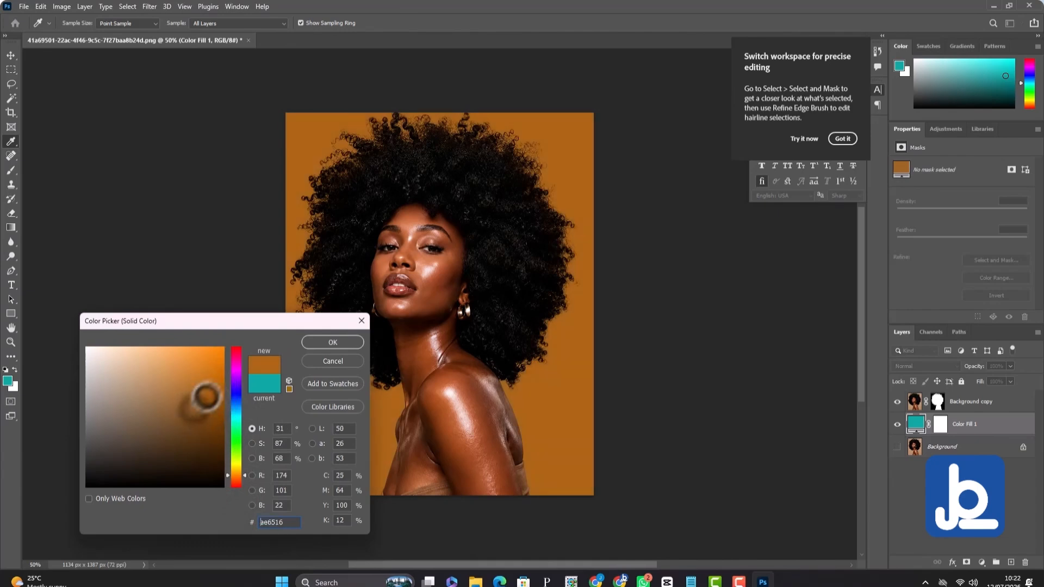
pyautogui.click(340, 343)
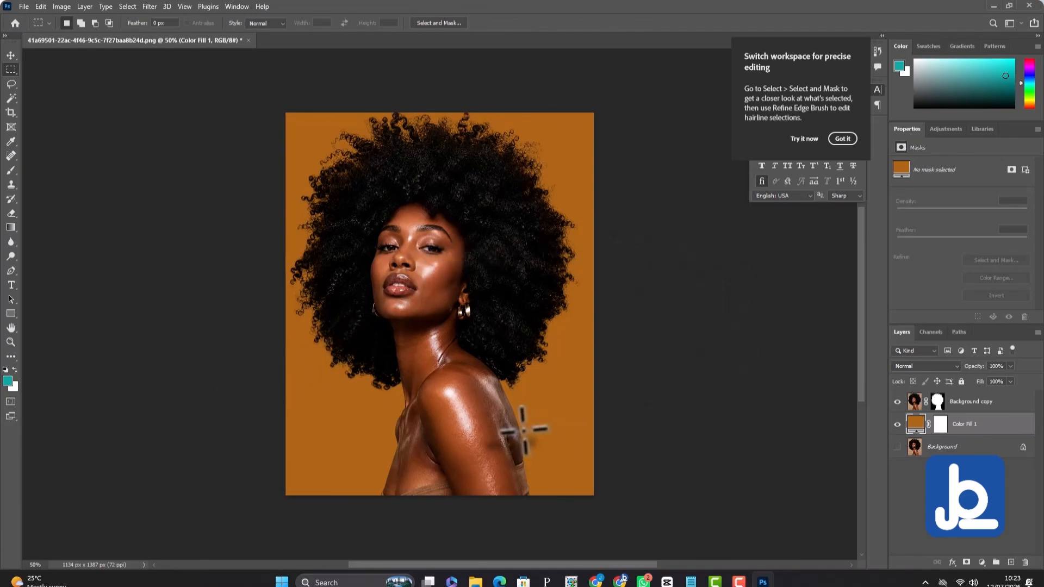
# Examine the cutout's face and curly hair edges against the new background, both up close and as a whole.
pyautogui.scroll(5, 478, 315)
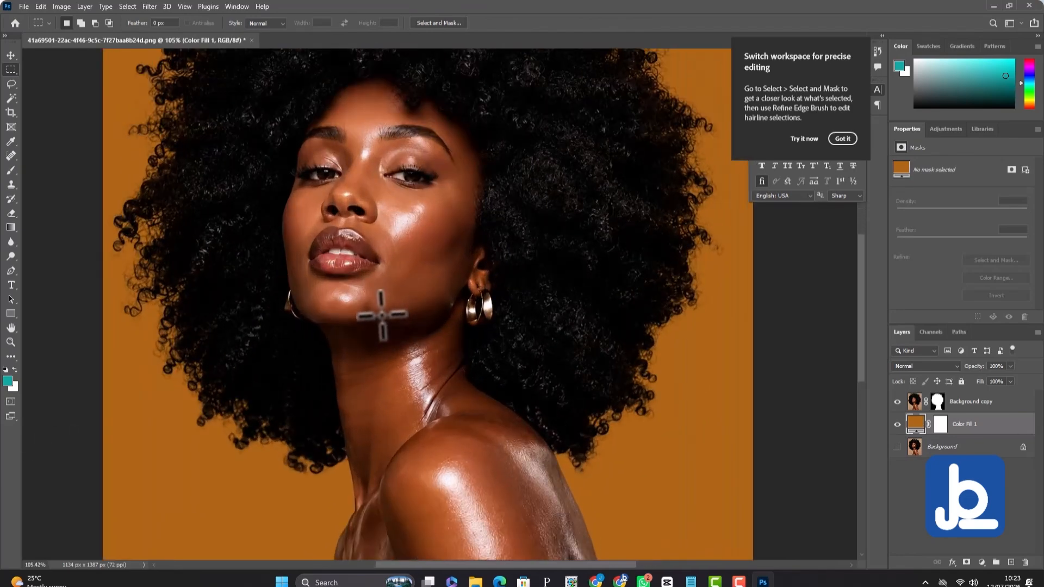
pyautogui.scroll(3, 366, 205)
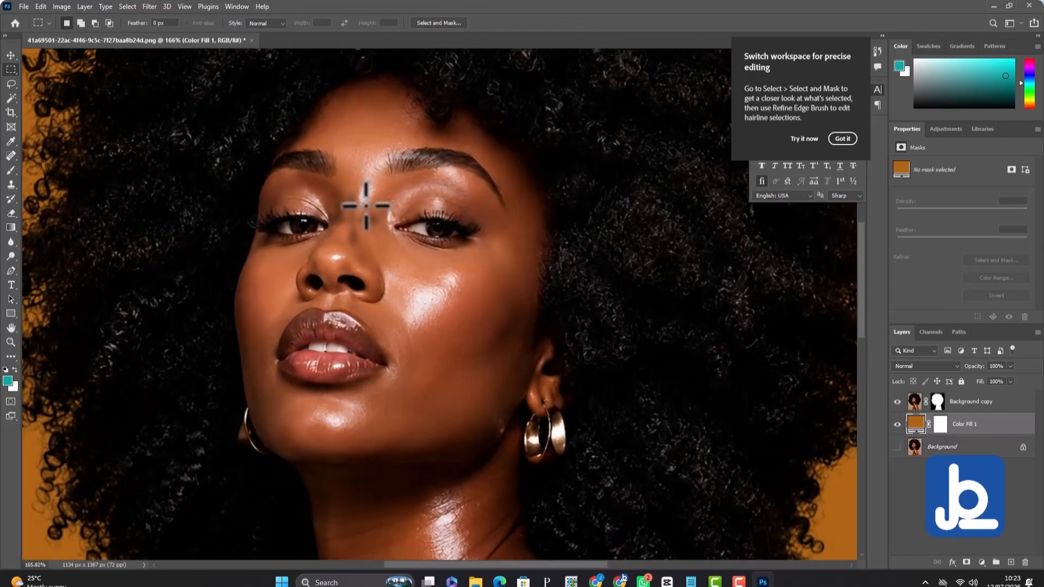
pyautogui.scroll(-5, 365, 206)
pyautogui.scroll(3, 348, 207)
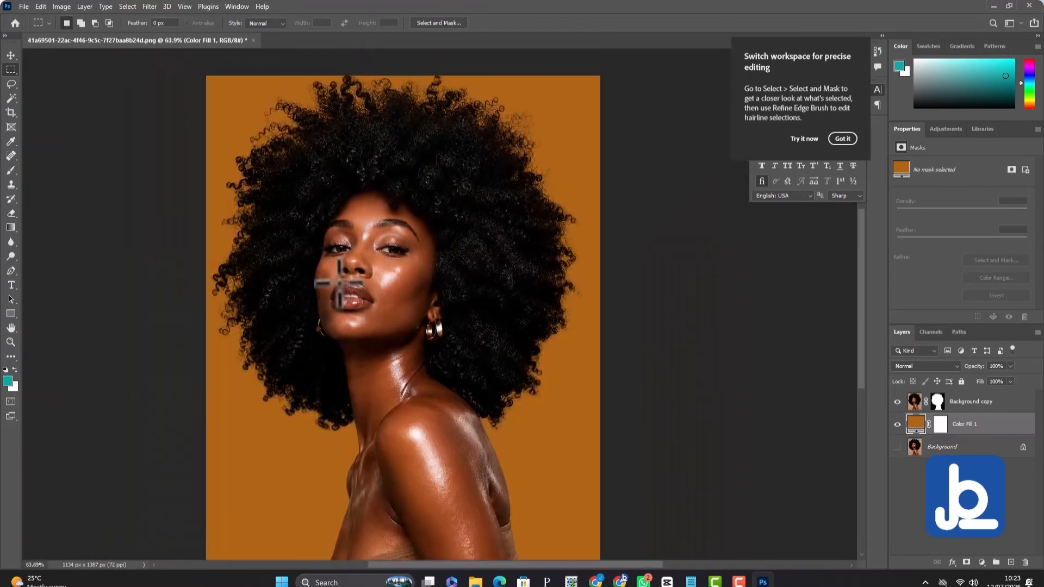
pyautogui.scroll(3, 257, 227)
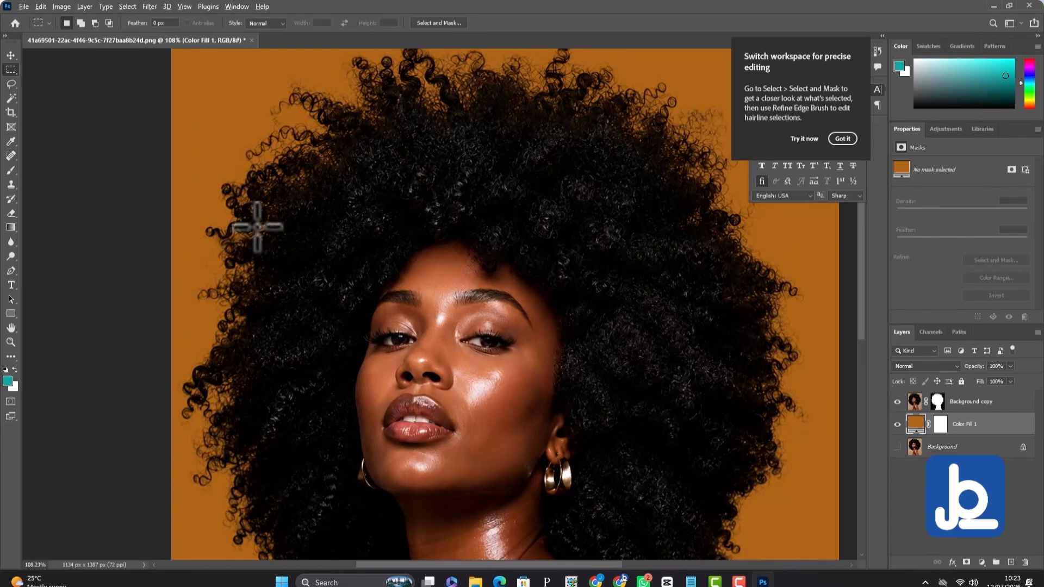
pyautogui.scroll(-3, 257, 228)
pyautogui.scroll(-1, 328, 330)
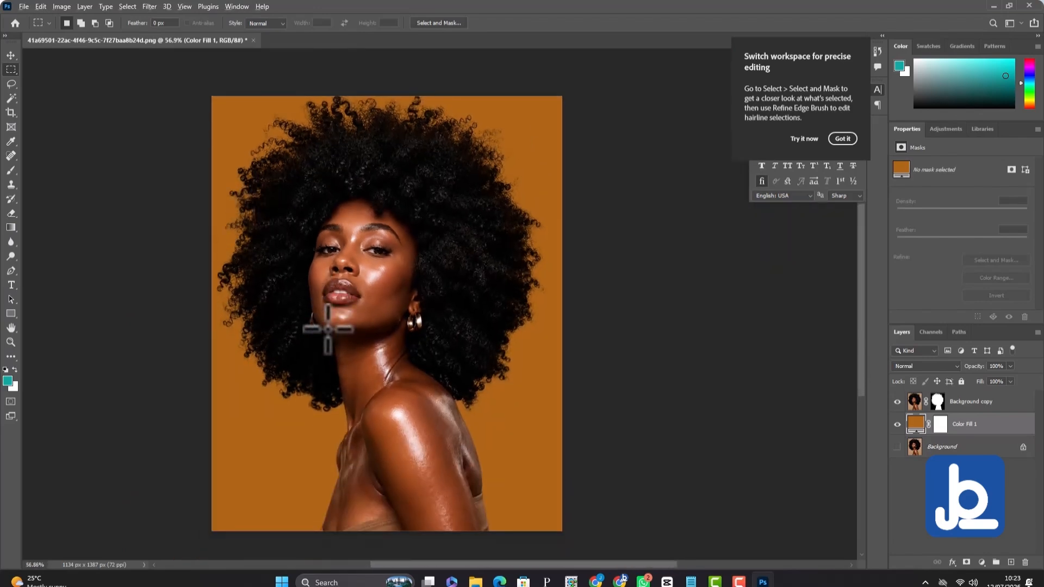
pyautogui.scroll(-1, 327, 330)
pyautogui.scroll(2, 272, 345)
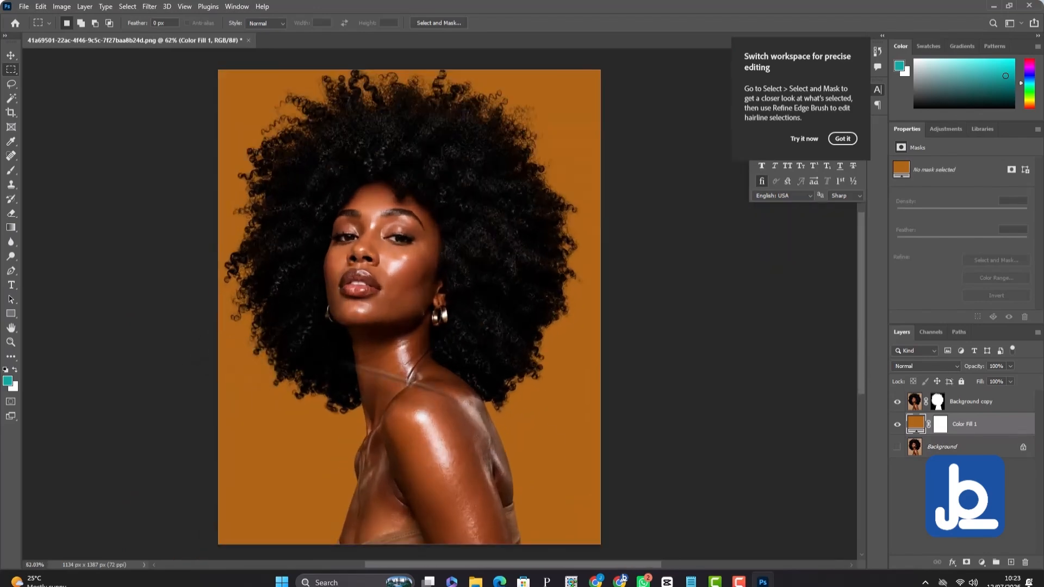
pyautogui.moveTo(556, 565); pyautogui.dragTo(533, 564)
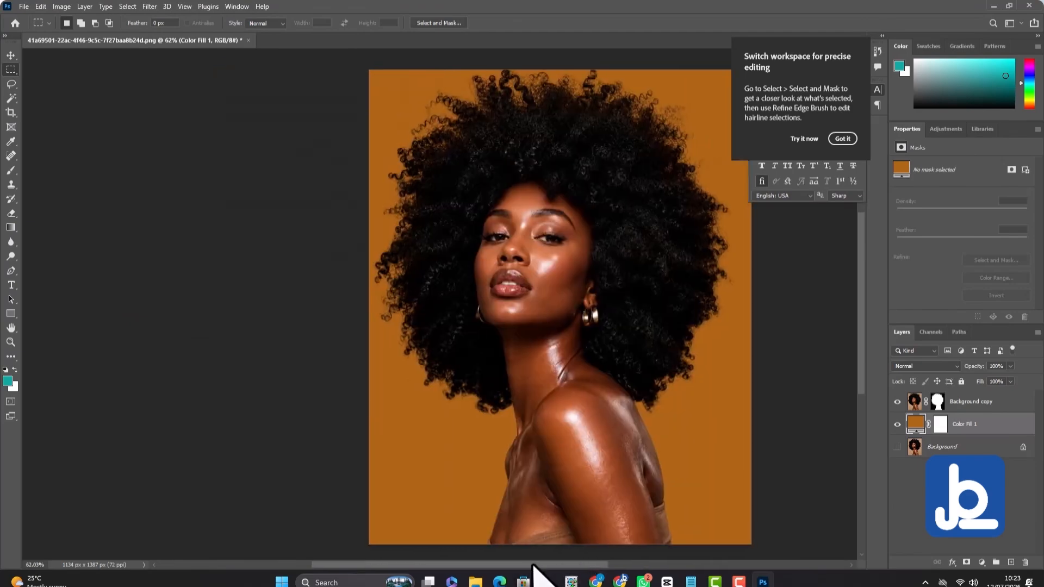
pyautogui.scroll(4, 537, 266)
pyautogui.scroll(-3, 537, 266)
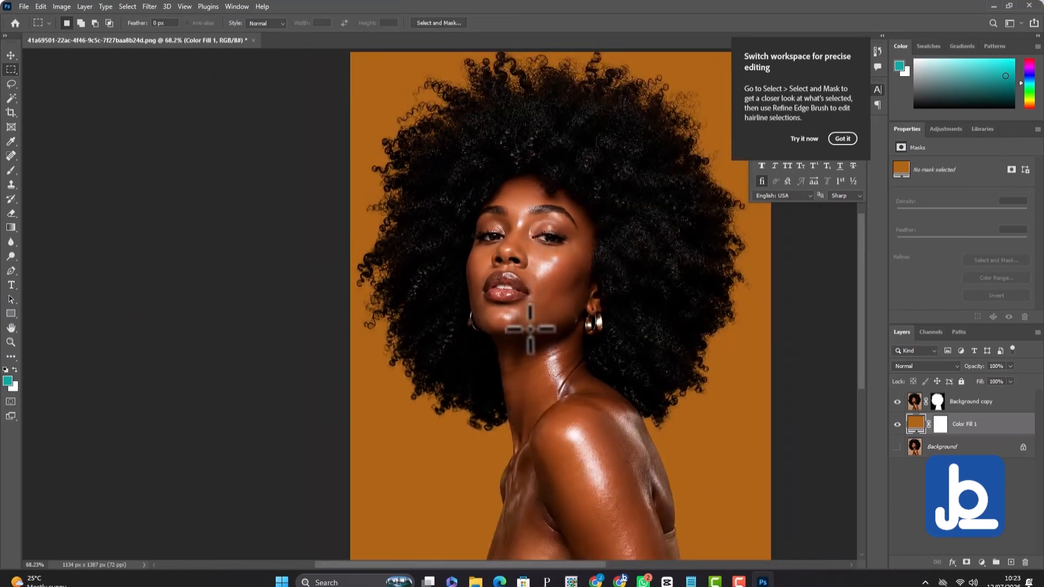
pyautogui.scroll(-2, 535, 331)
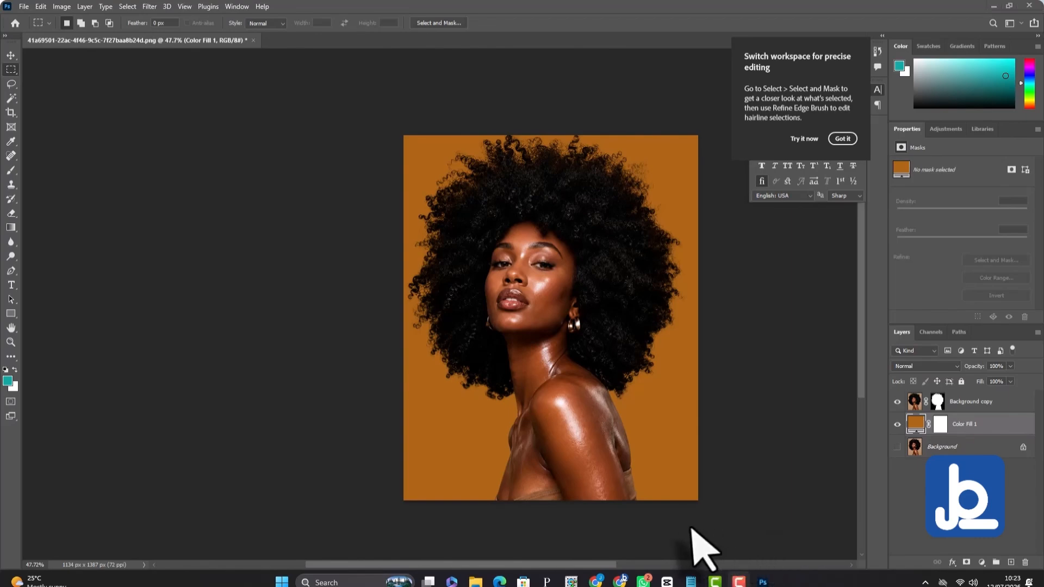
pyautogui.moveTo(740, 581)
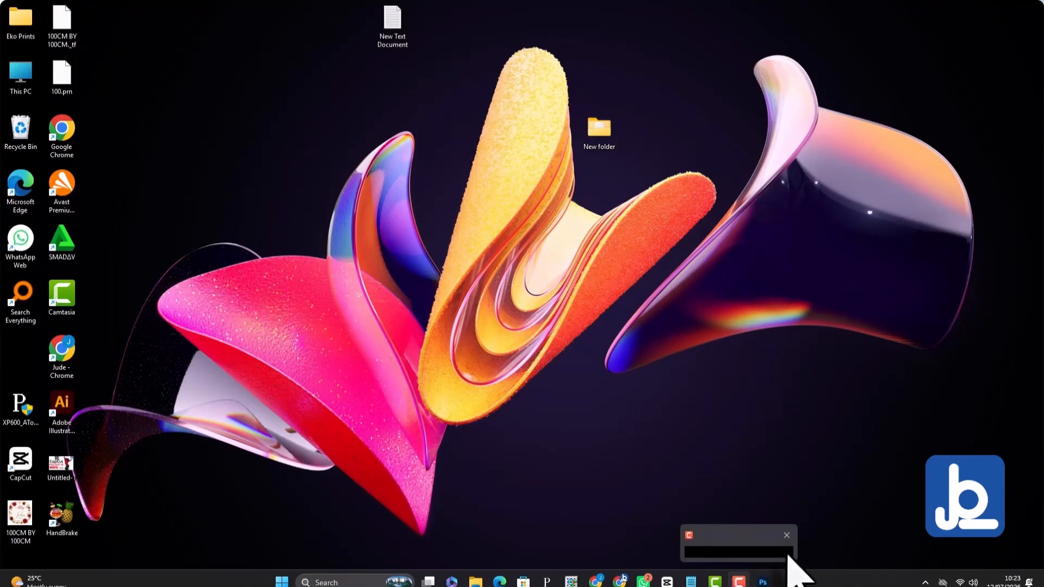